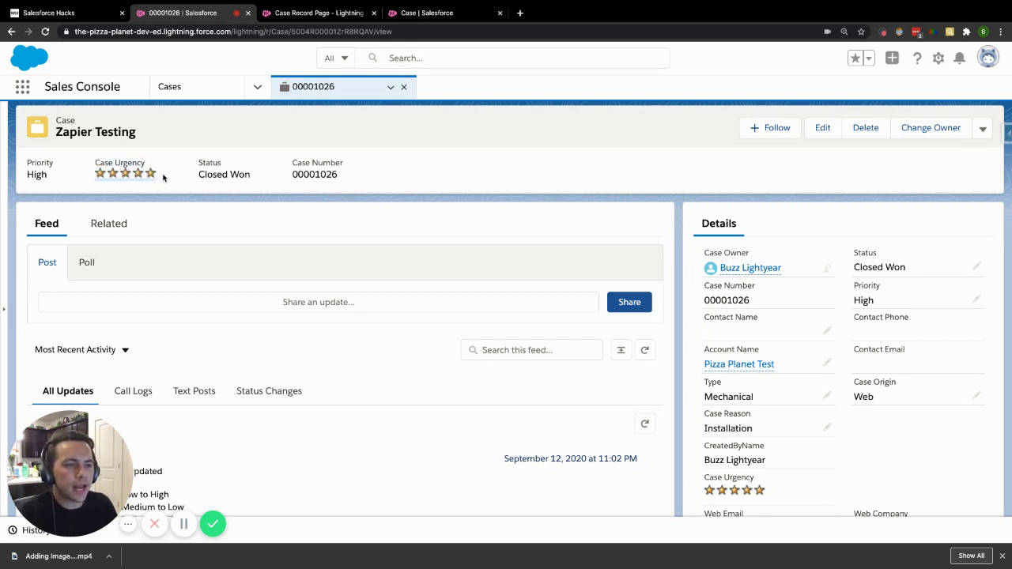
Check the Case Urgency field on the Zapier Testing case and open its record page for editing.
drag(165, 176, 96, 163)
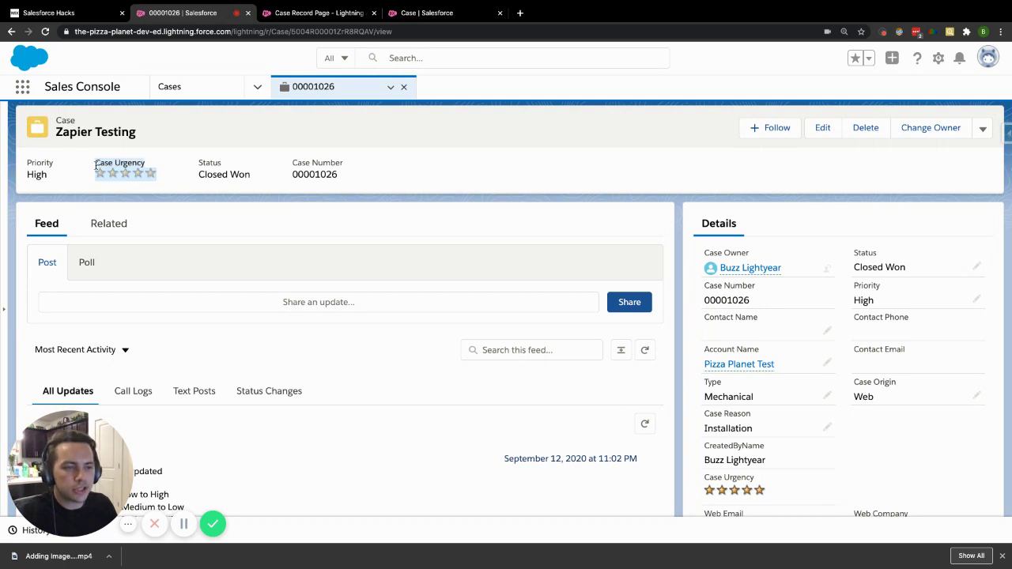
click(180, 152)
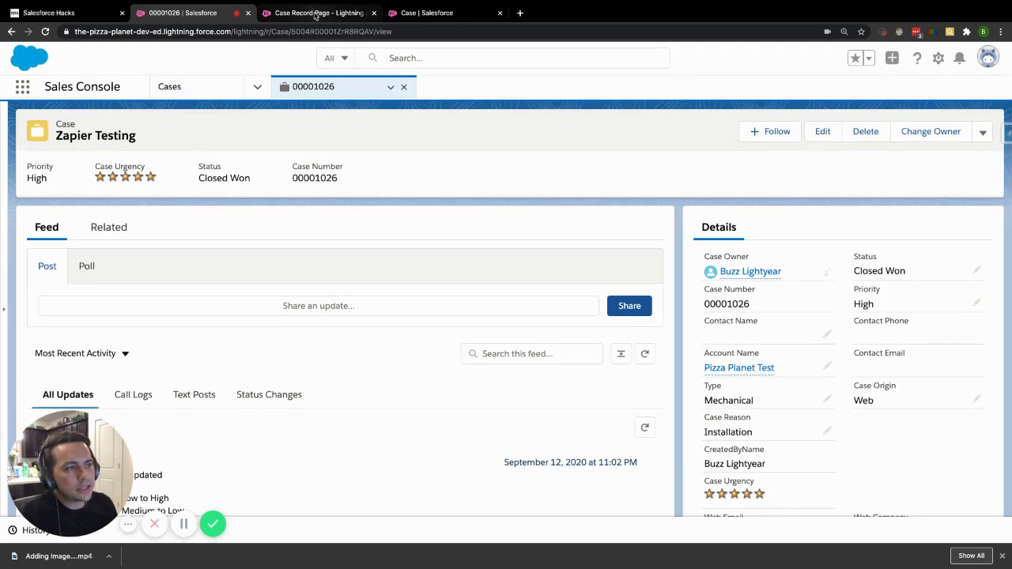
click(315, 14)
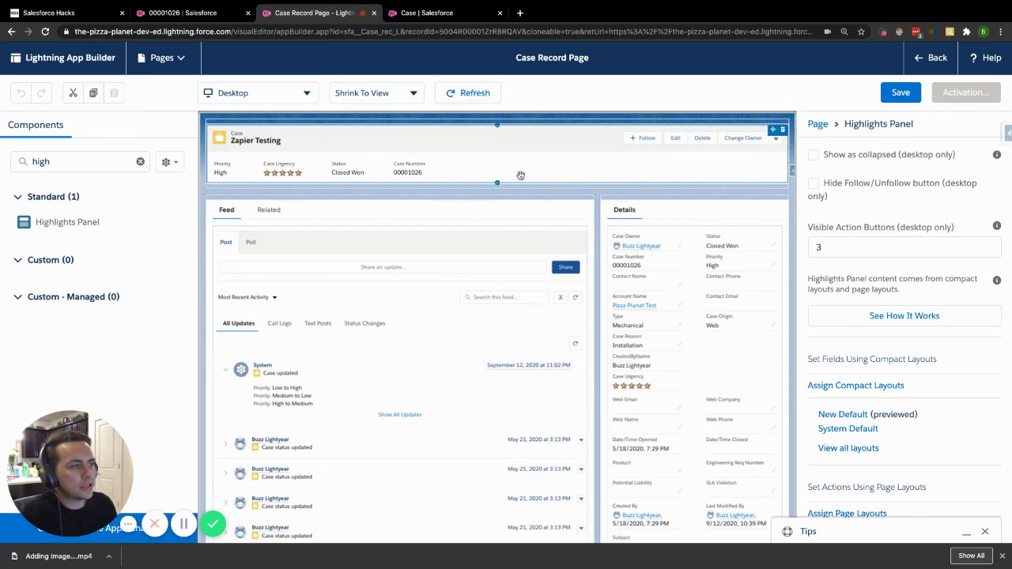
click(209, 14)
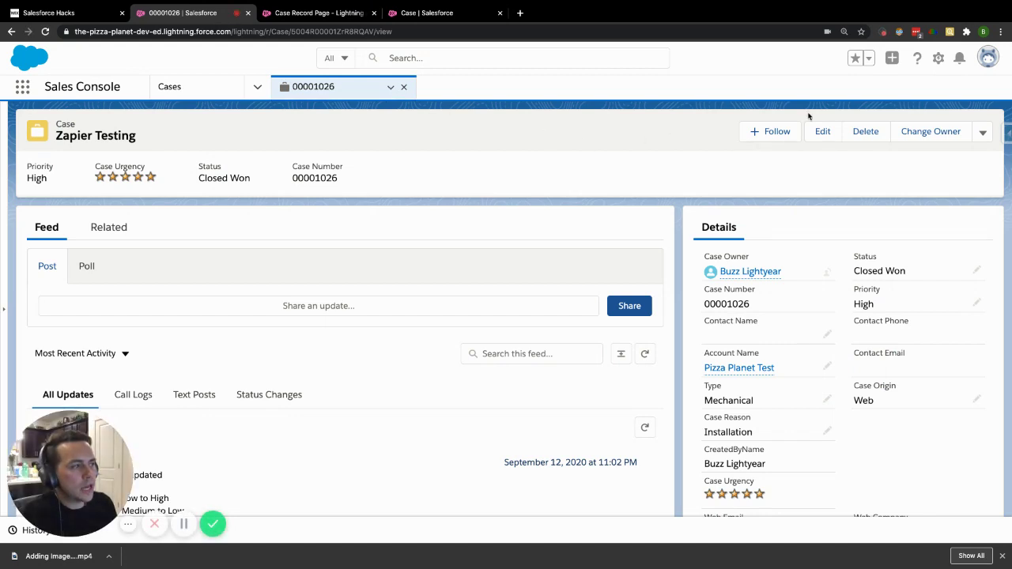
click(938, 59)
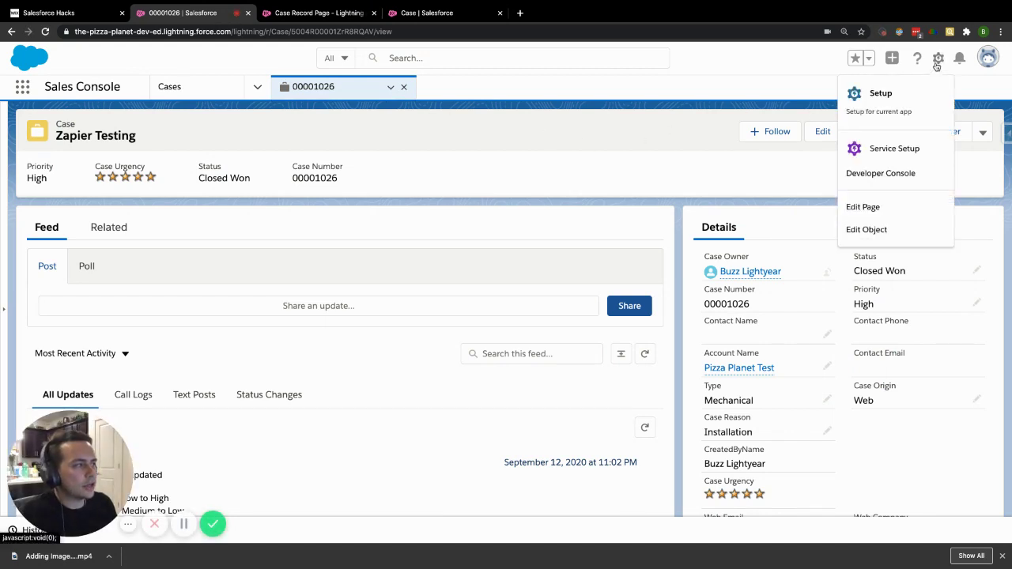
click(870, 208)
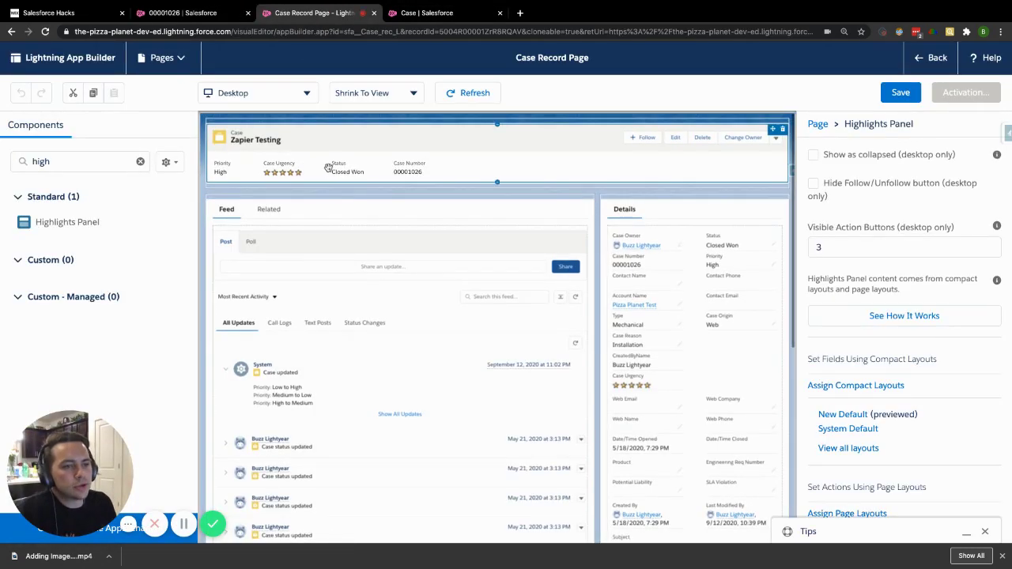
Search the page components for "high" and select the Highlights Panel on the case record page.
click(140, 162)
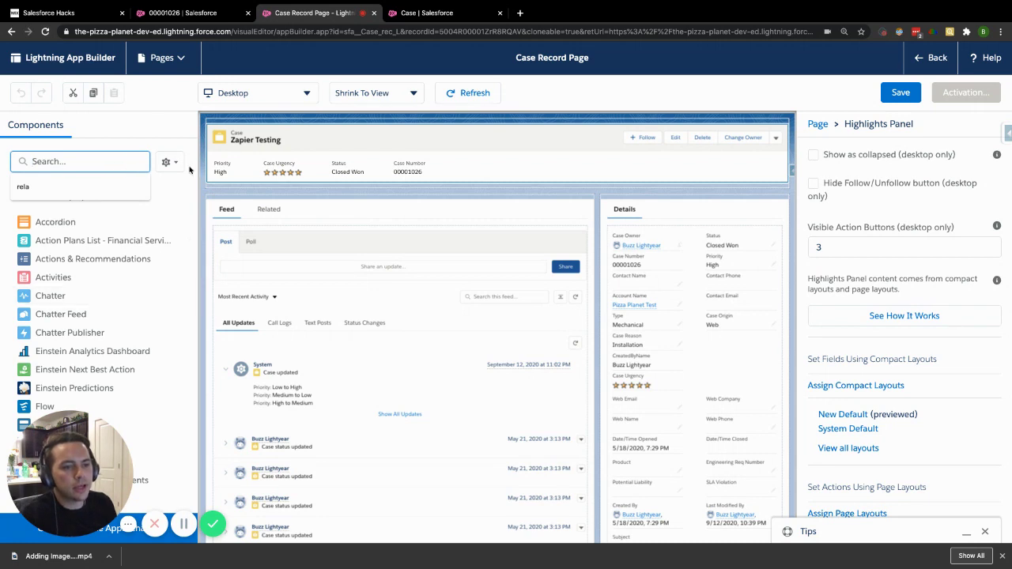
scroll(126, 239, down, 1)
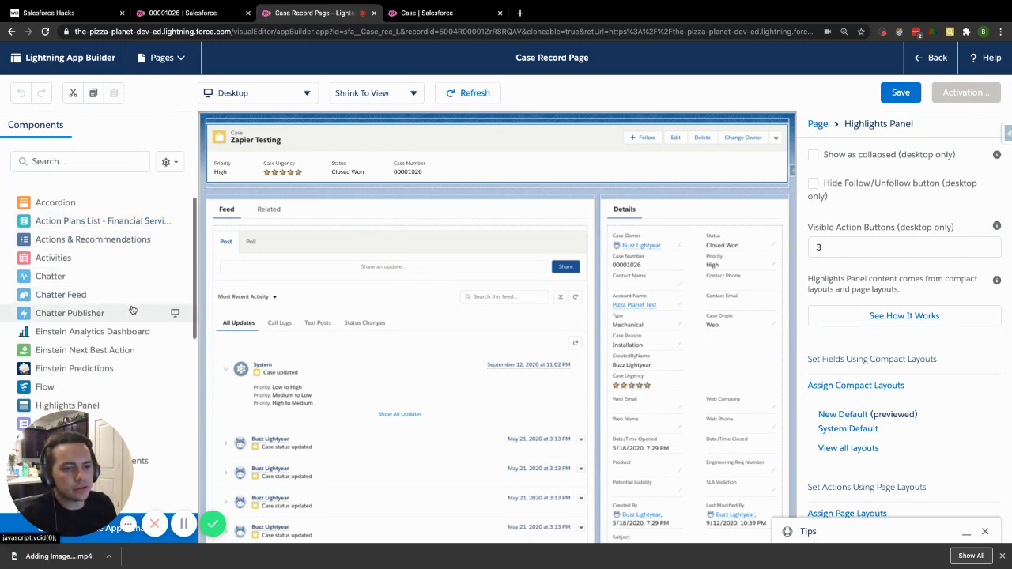
scroll(131, 309, up, 1)
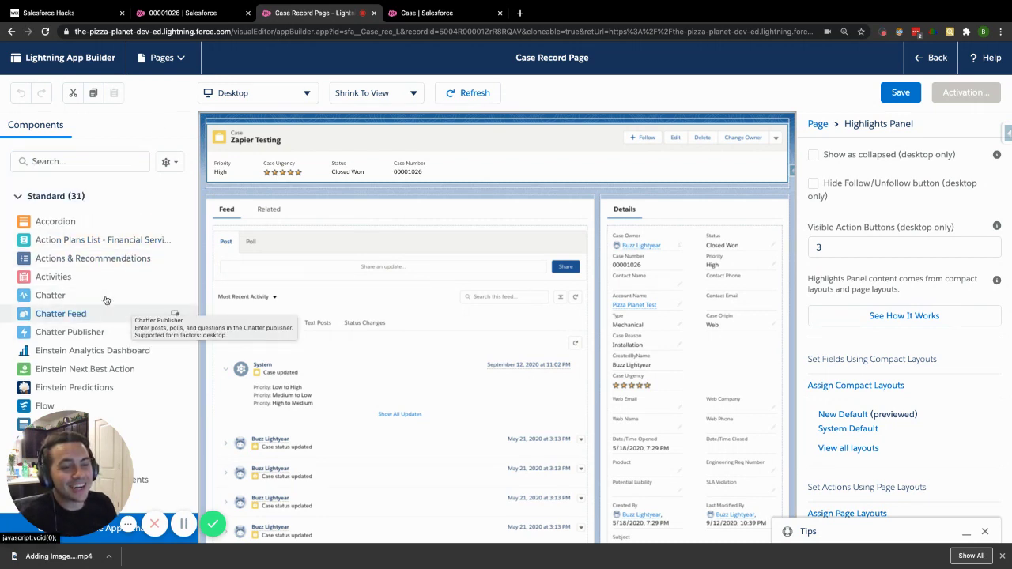
click(117, 160)
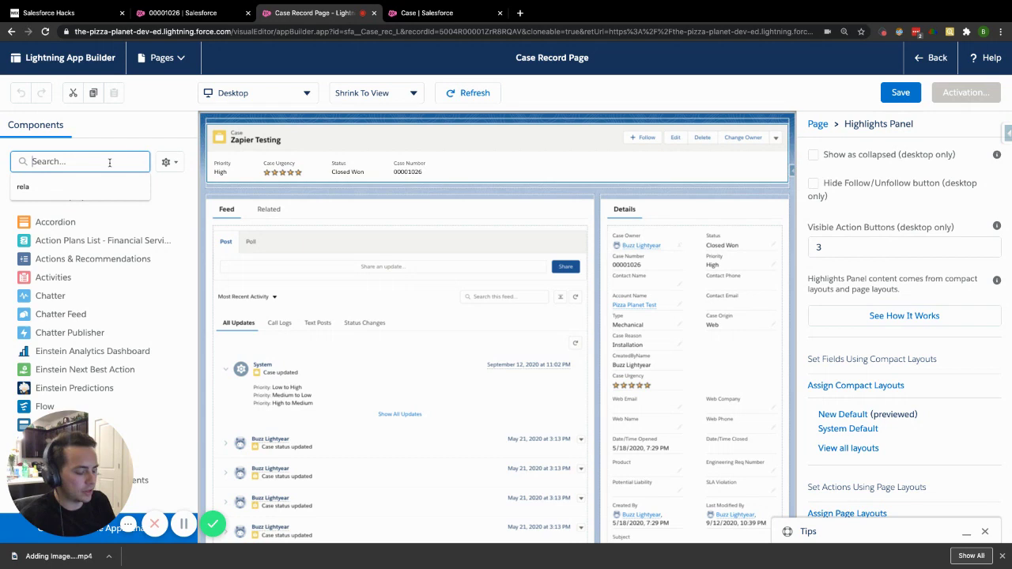
text(high)
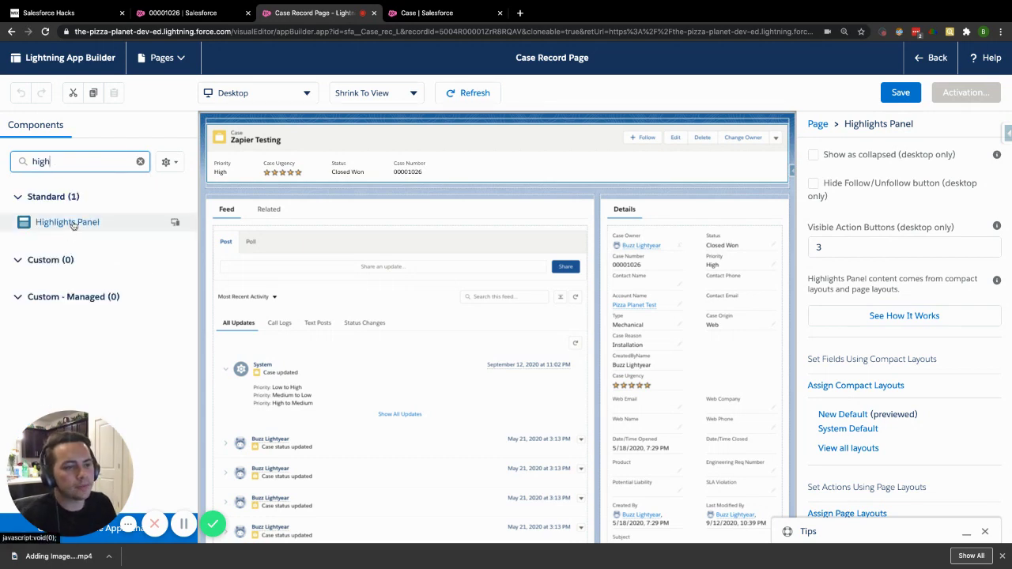
click(325, 137)
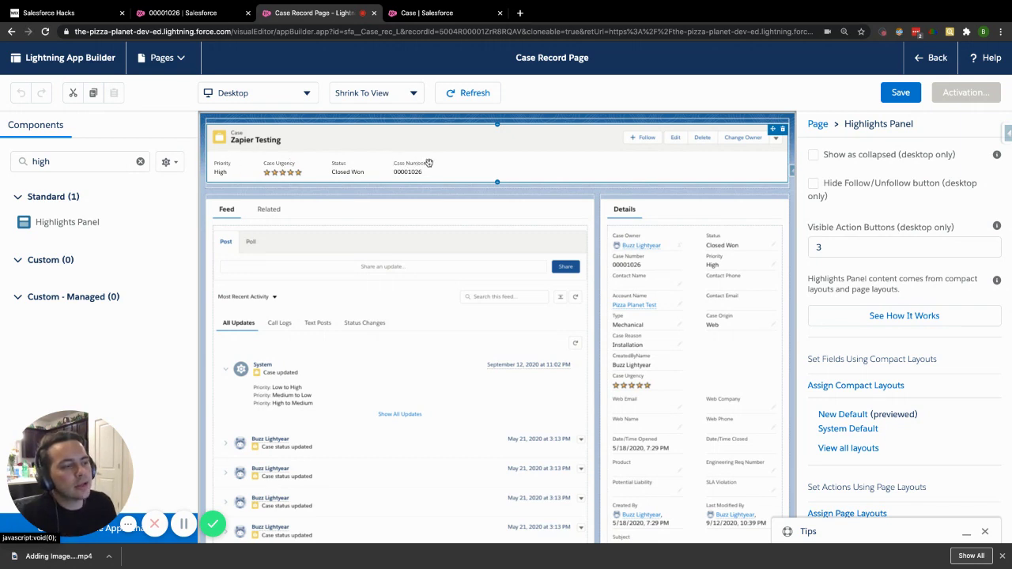
Examine the fields included in the Case object's System Default compact layout and return to the compact layouts list.
click(440, 14)
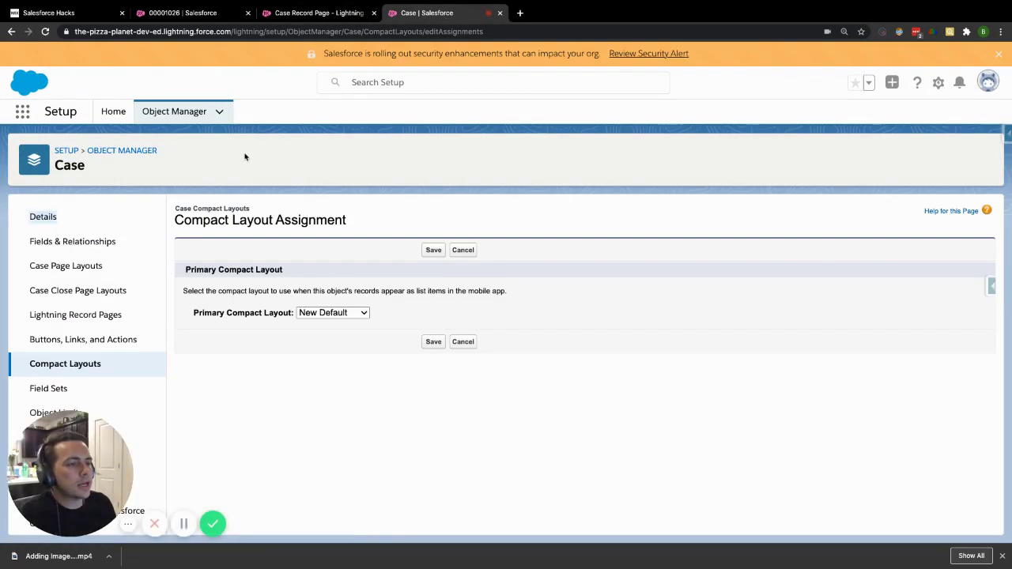
click(77, 366)
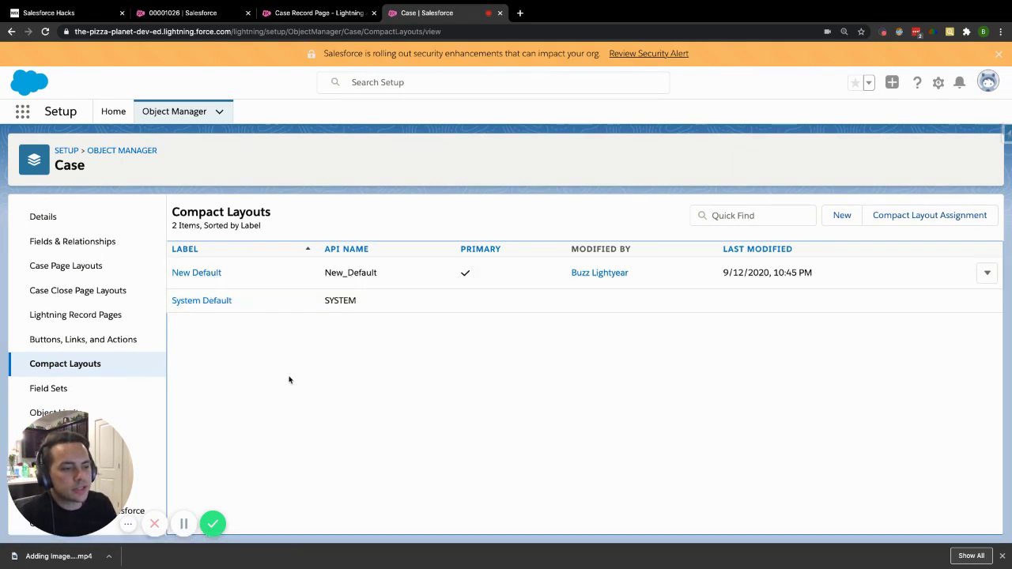
click(221, 301)
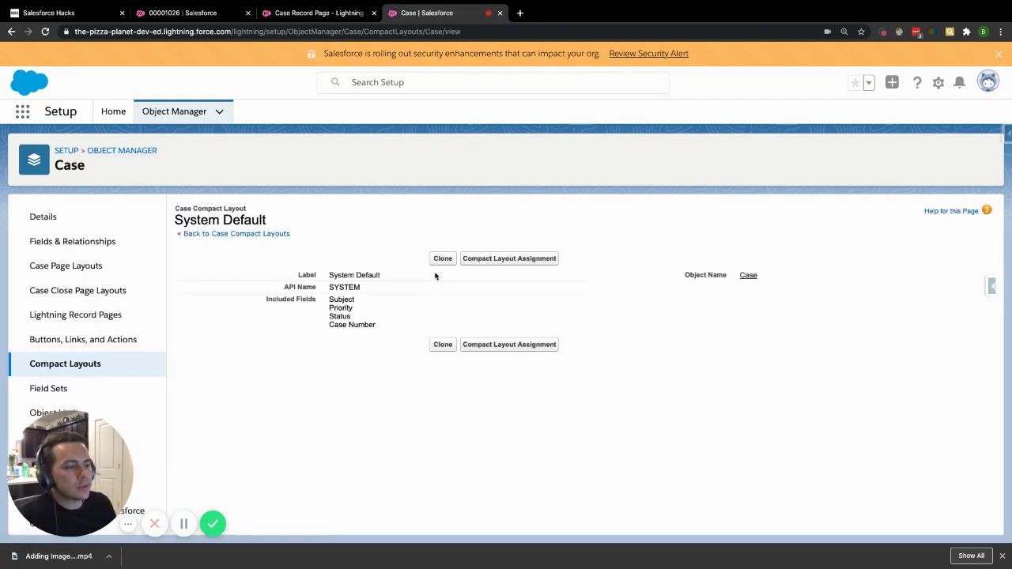
click(84, 366)
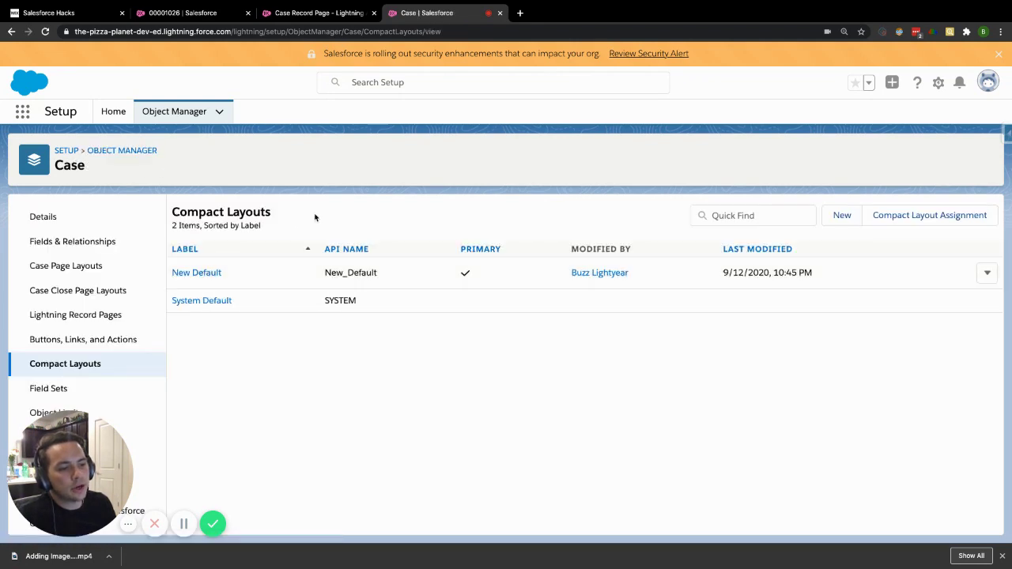
Open the New Default compact layout for editing and look through its available fields.
click(196, 273)
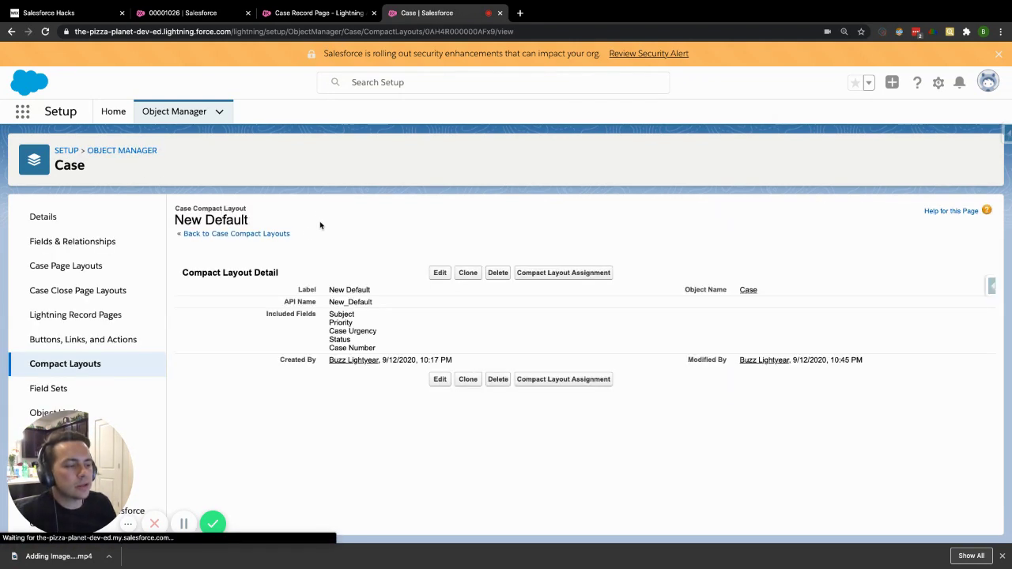
click(439, 273)
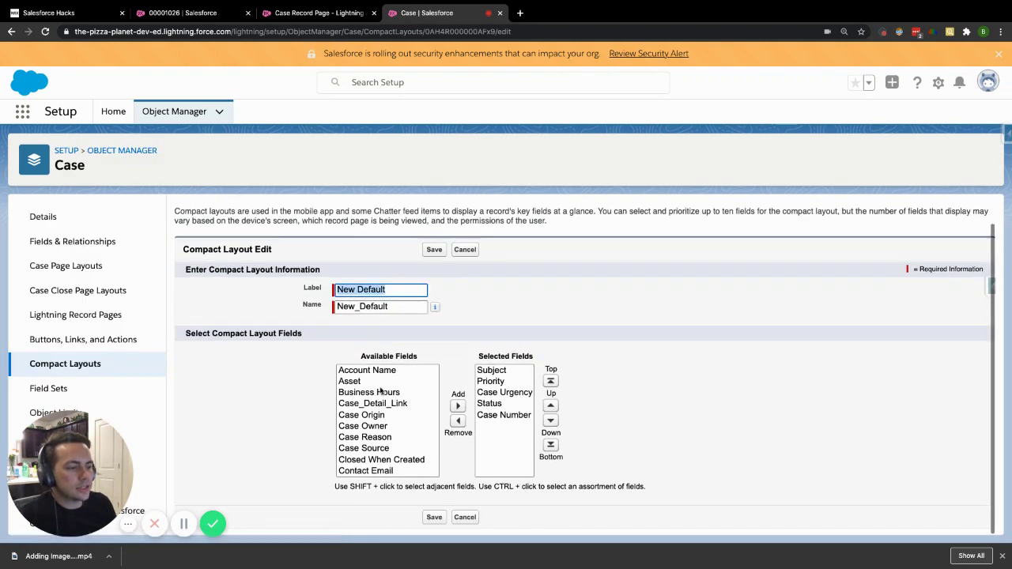
click(376, 392)
scroll(400, 434, down, 3)
scroll(399, 433, down, 5)
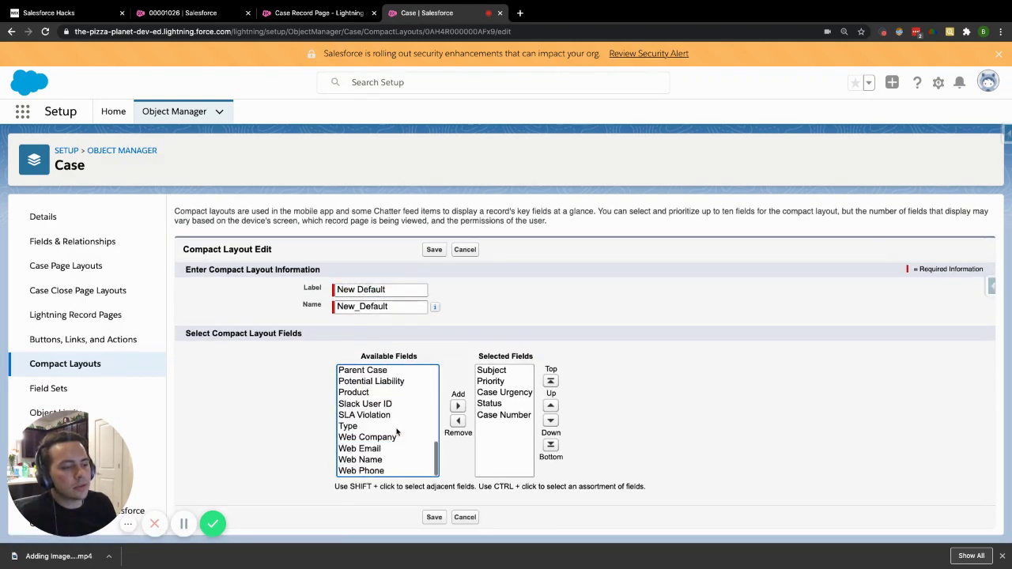
scroll(399, 433, up, 15)
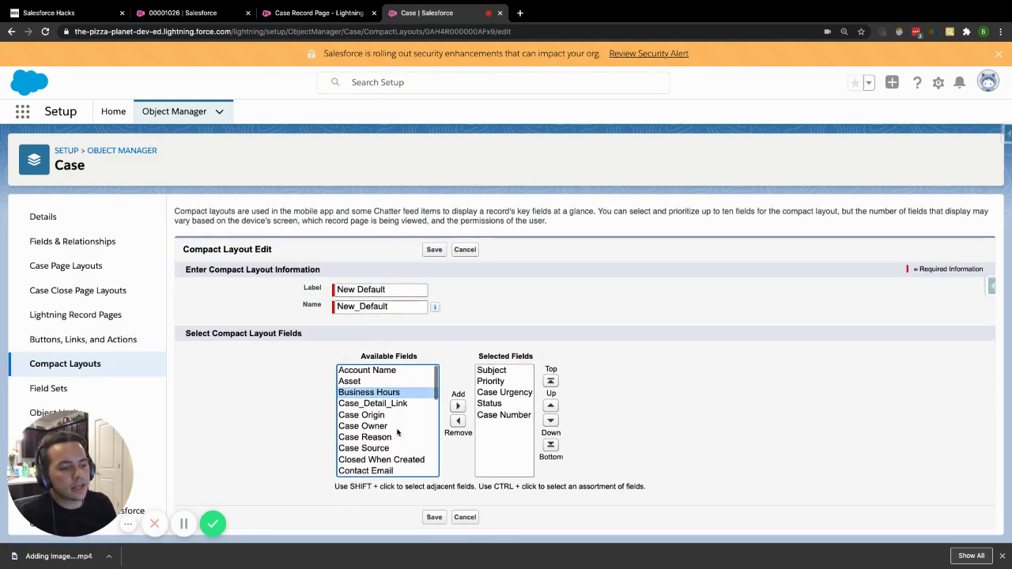
Review the selected fields Subject, Priority, Case Urgency, Status and Case Number, and save the compact layout.
click(493, 369)
click(498, 383)
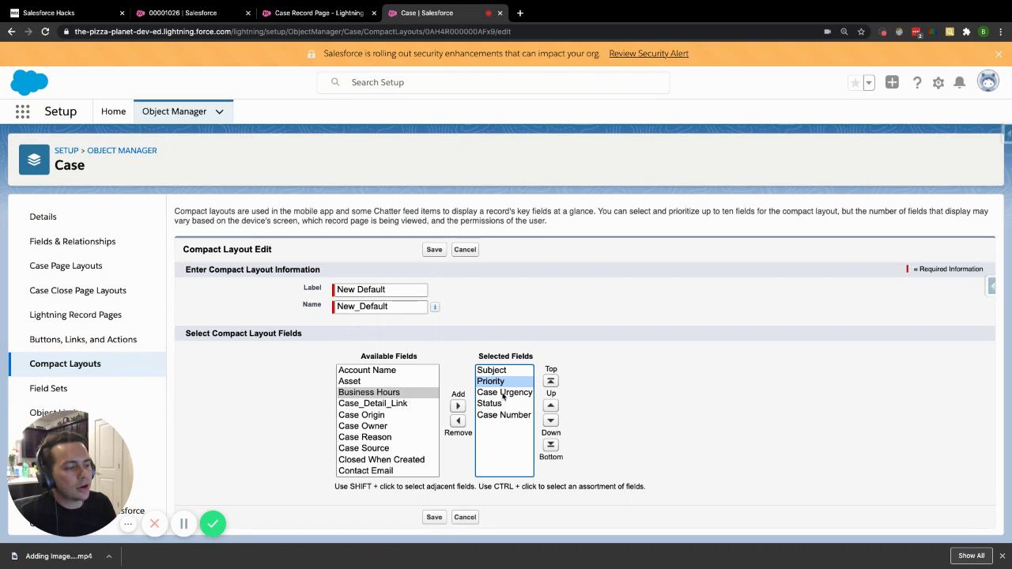
click(503, 395)
click(500, 406)
click(506, 416)
click(514, 401)
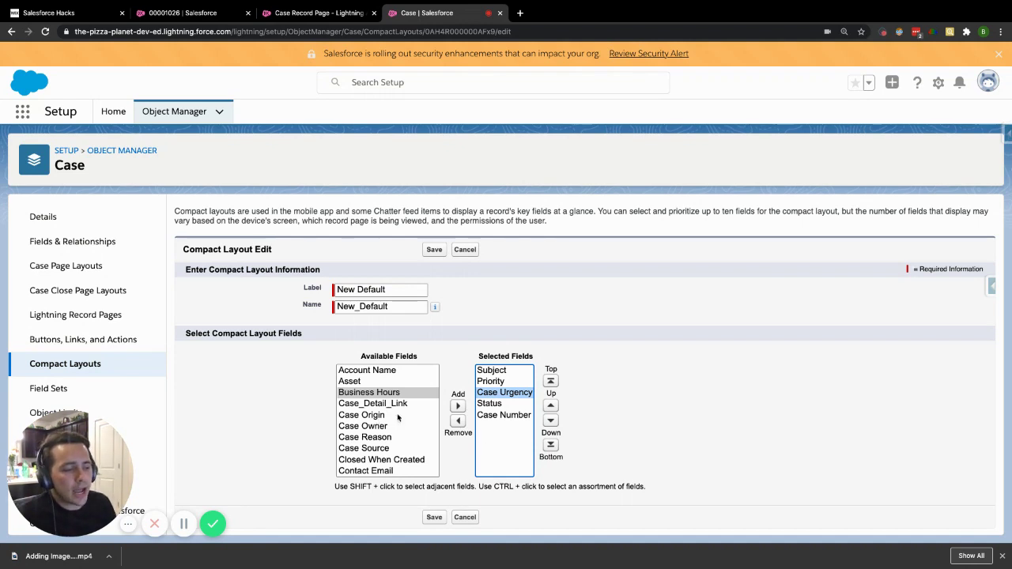
click(553, 309)
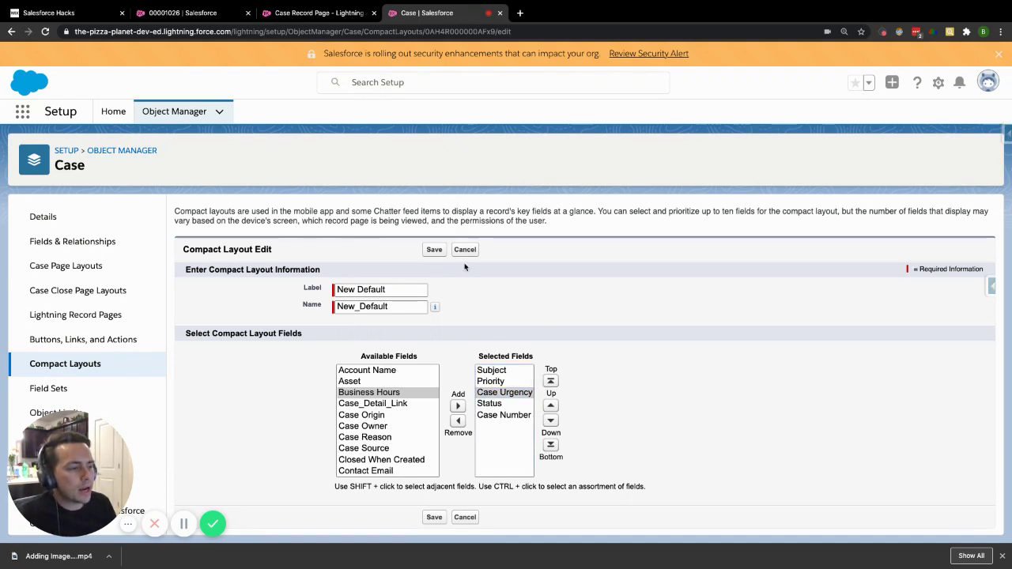
click(436, 251)
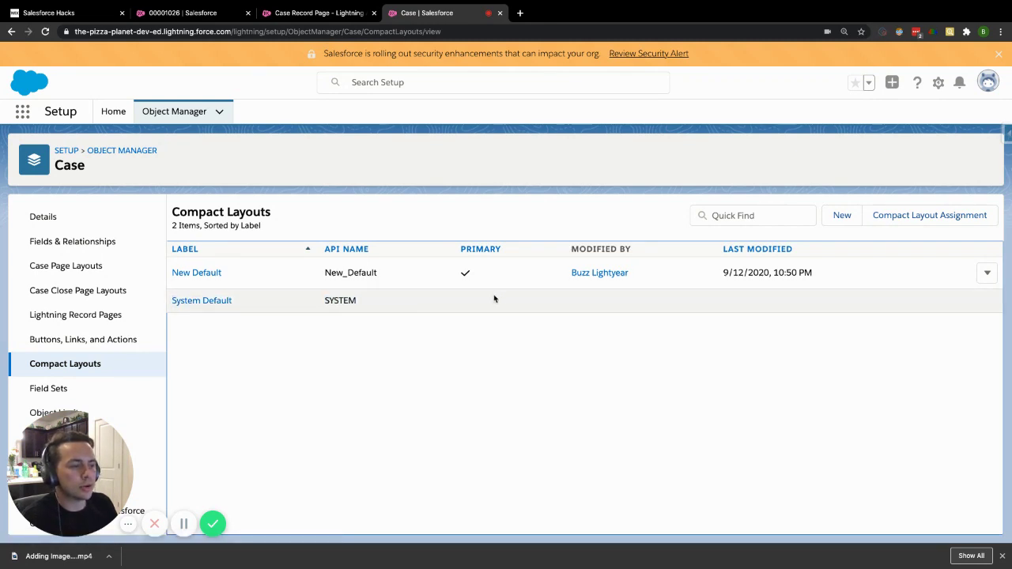
Assign New Default as the primary compact layout for the Case object and save the assignment.
click(210, 273)
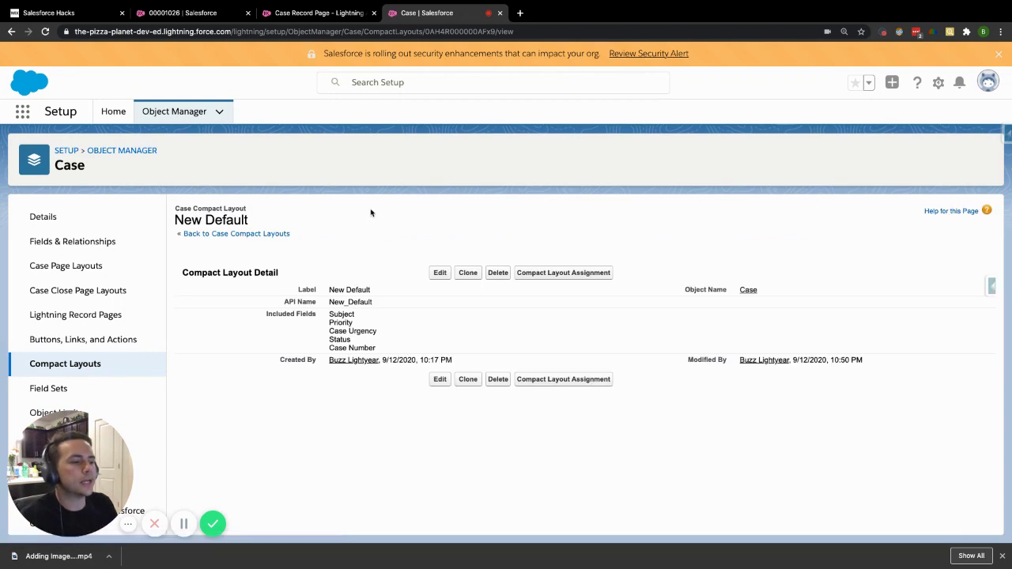
click(560, 275)
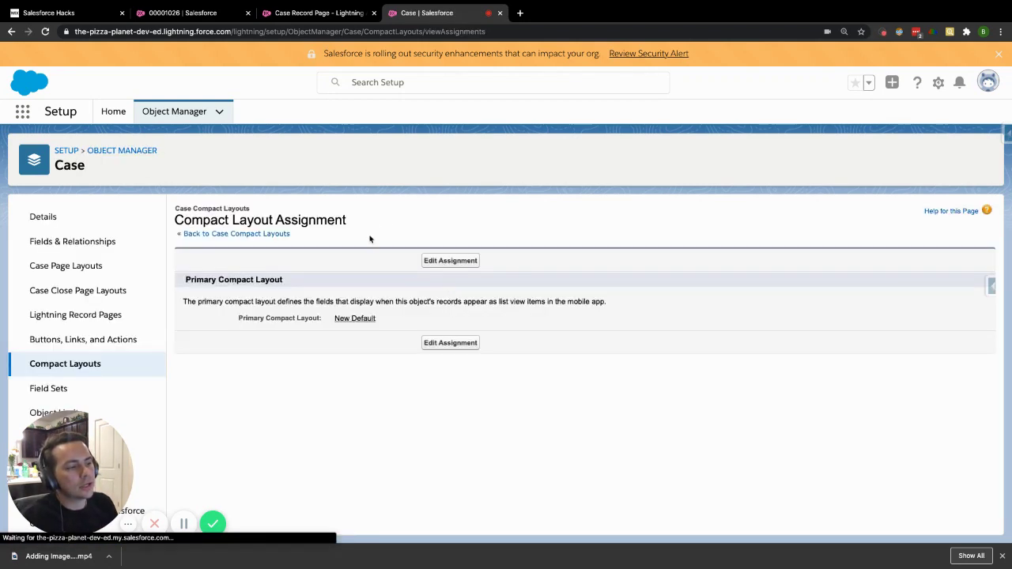
click(448, 261)
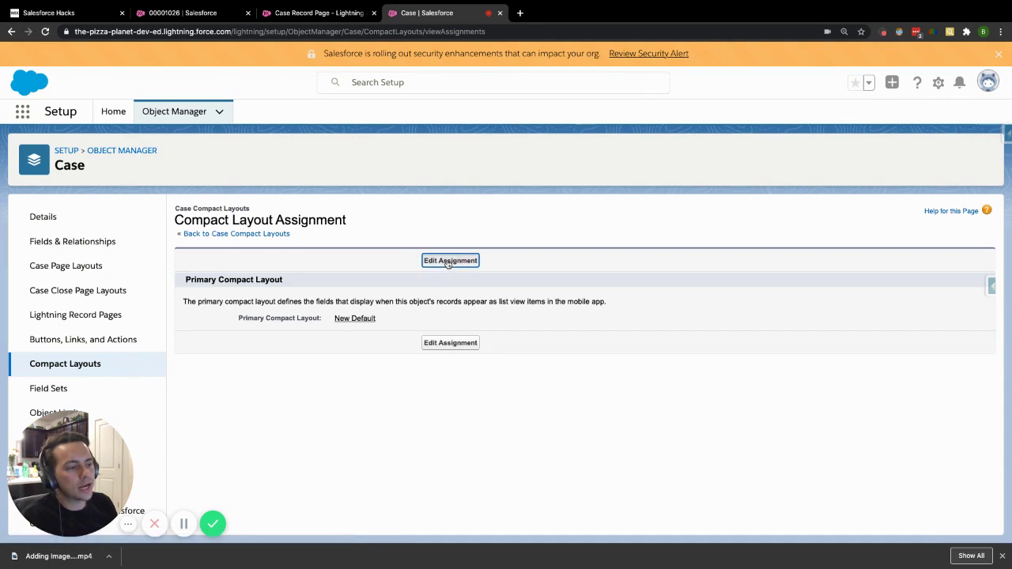
click(327, 312)
click(332, 318)
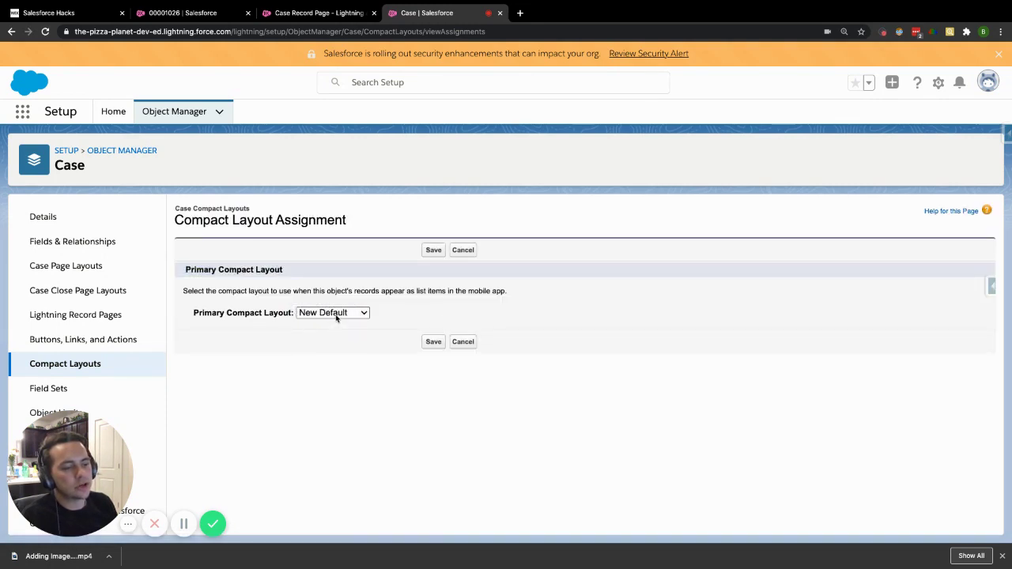
click(335, 314)
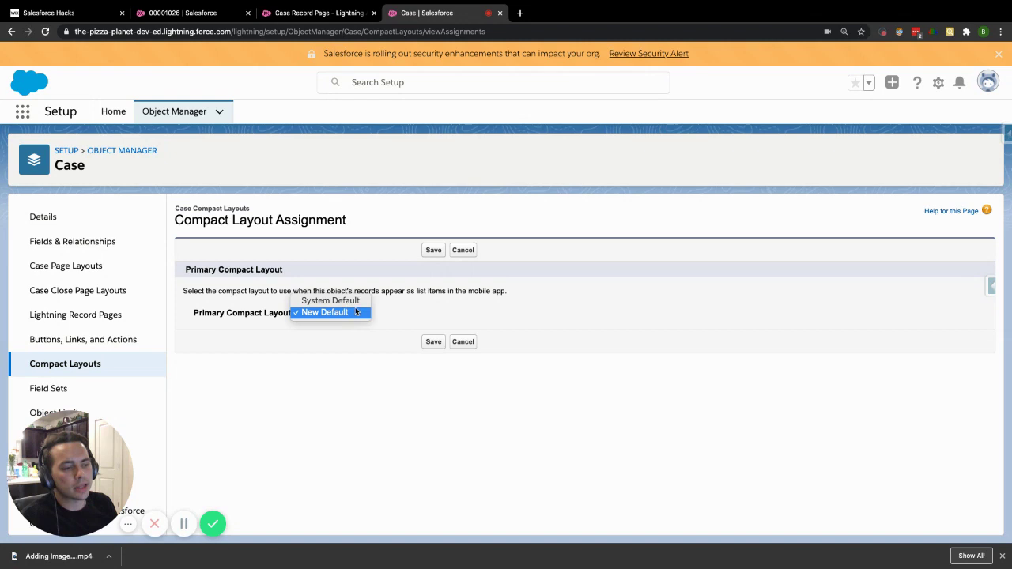
click(362, 317)
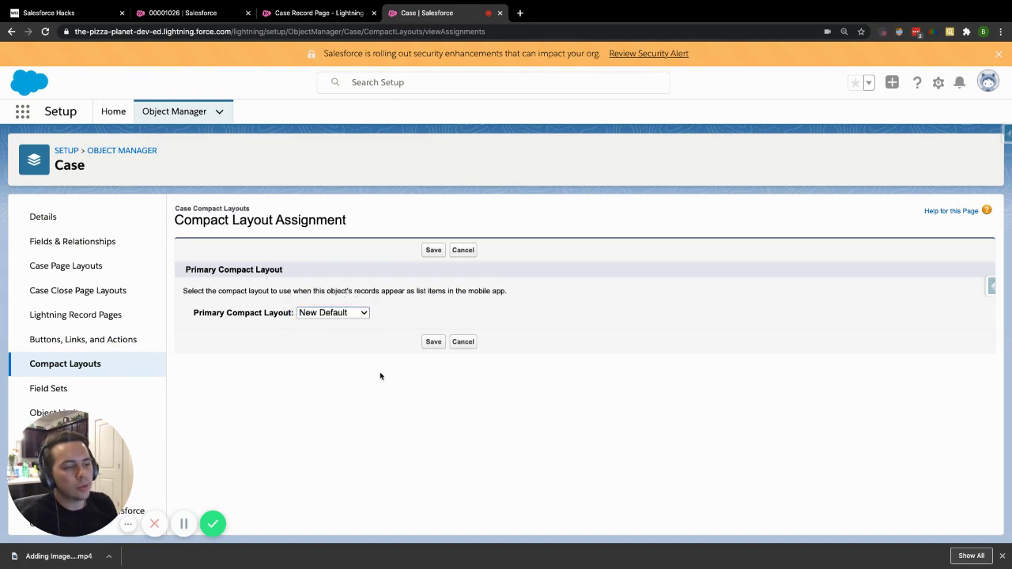
click(433, 250)
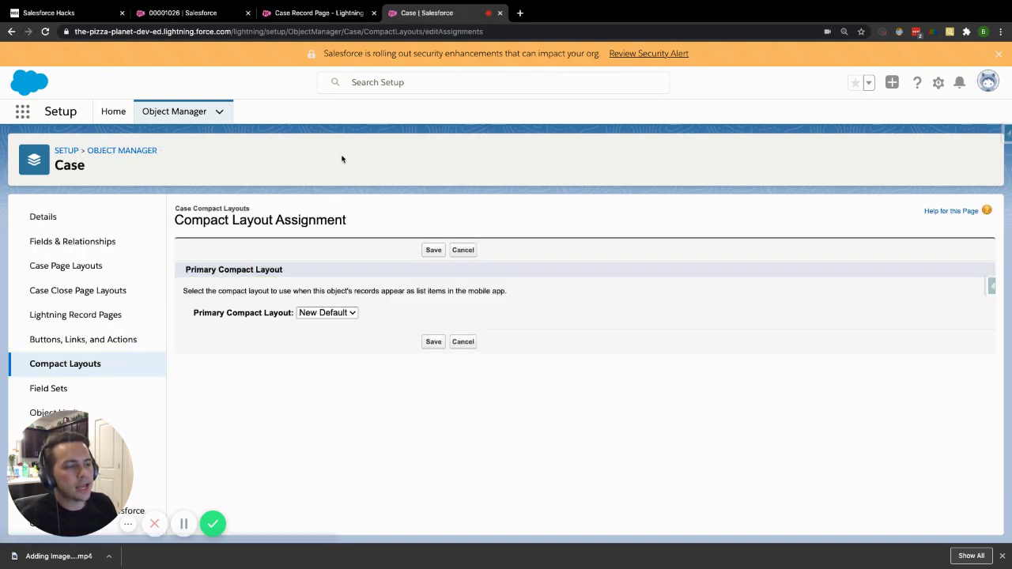
Reload the Zapier Testing case record and check the Case Urgency field in the highlights panel.
click(202, 6)
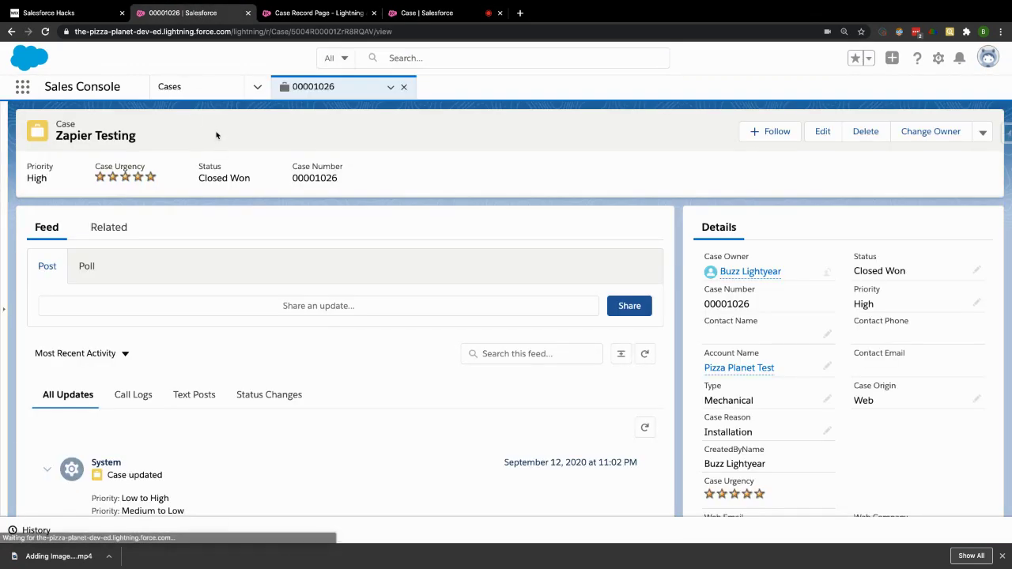
click(45, 32)
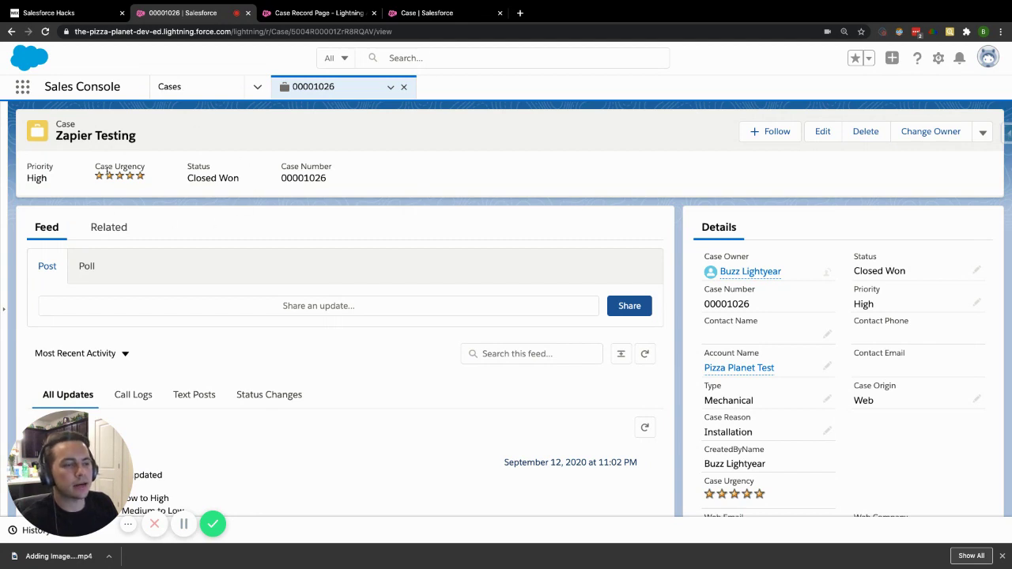
drag(164, 169, 97, 163)
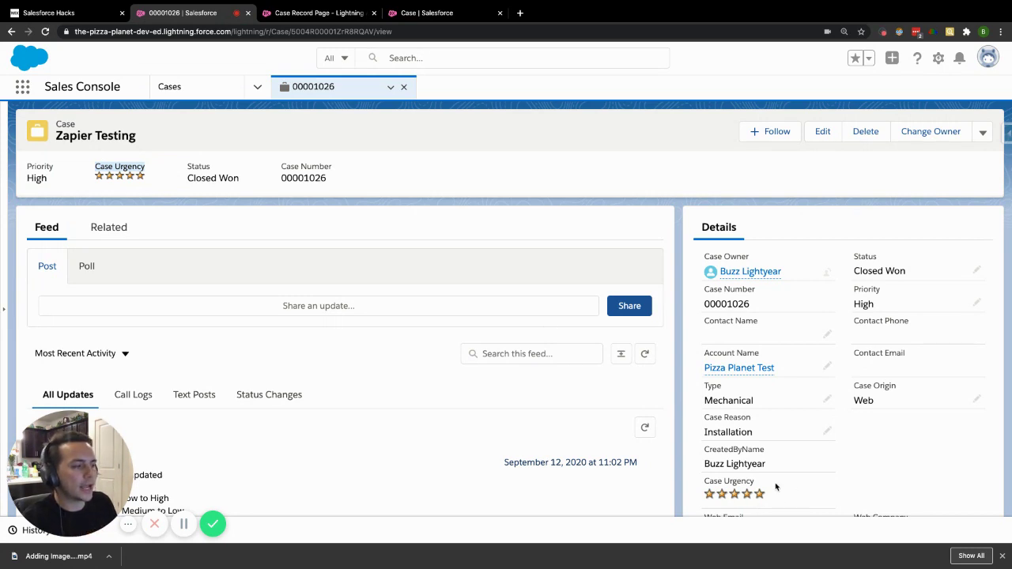
click(159, 178)
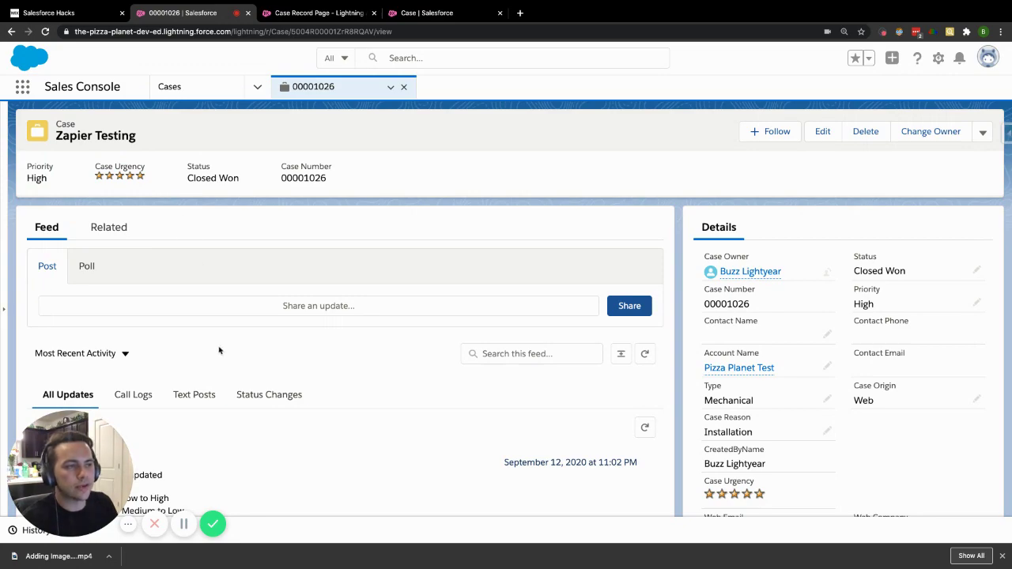